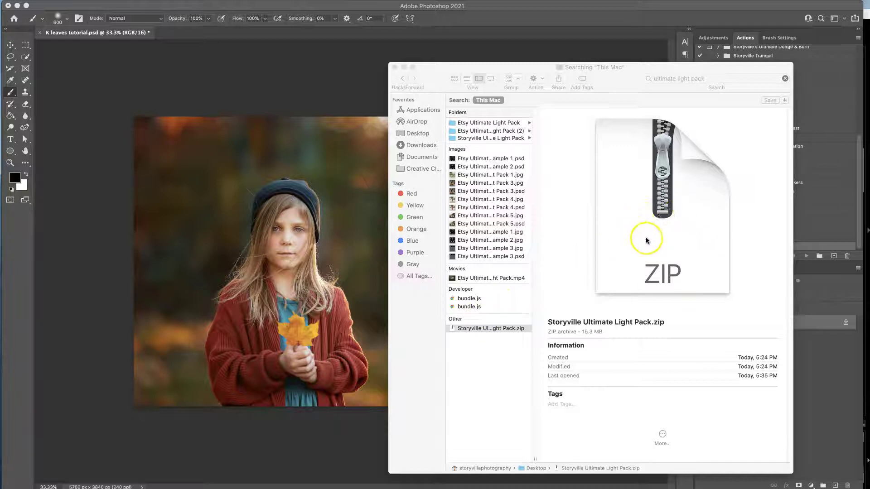
# Extract Storyville Ultimate Light Pack.zip and open the new Storyville Ultimate Light Pack folder.
pyautogui.click(486, 330)
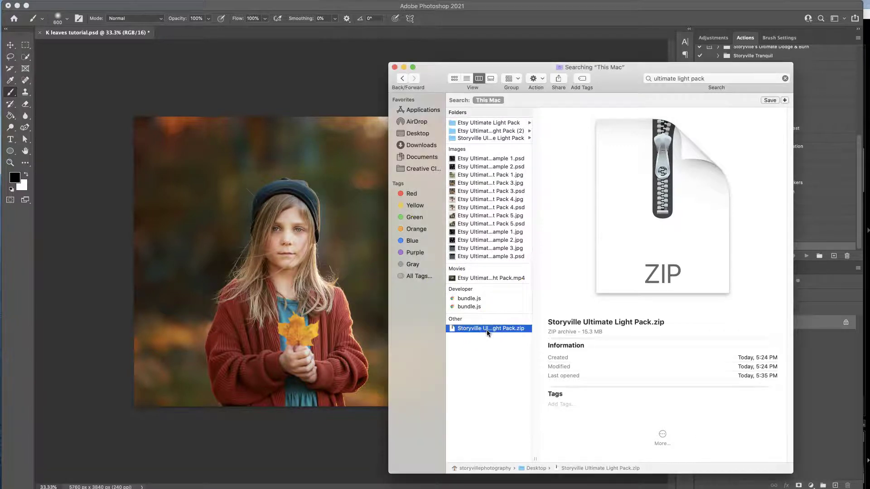
pyautogui.doubleClick(486, 329)
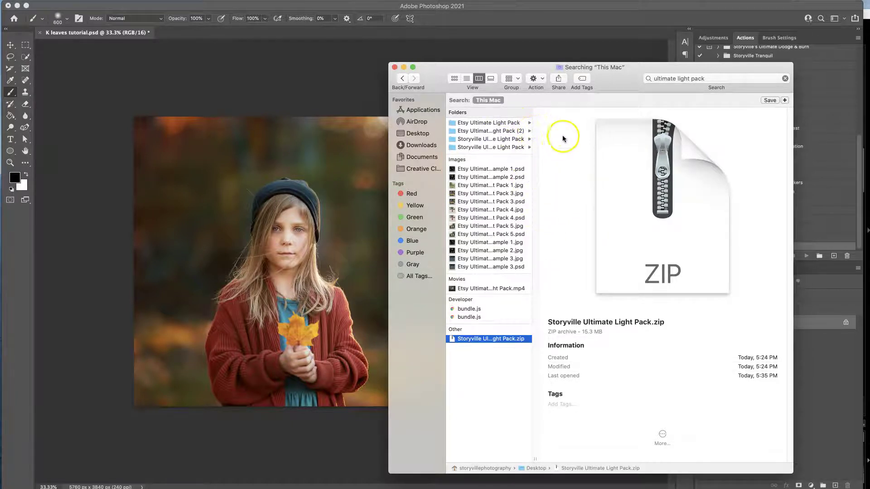
pyautogui.click(510, 148)
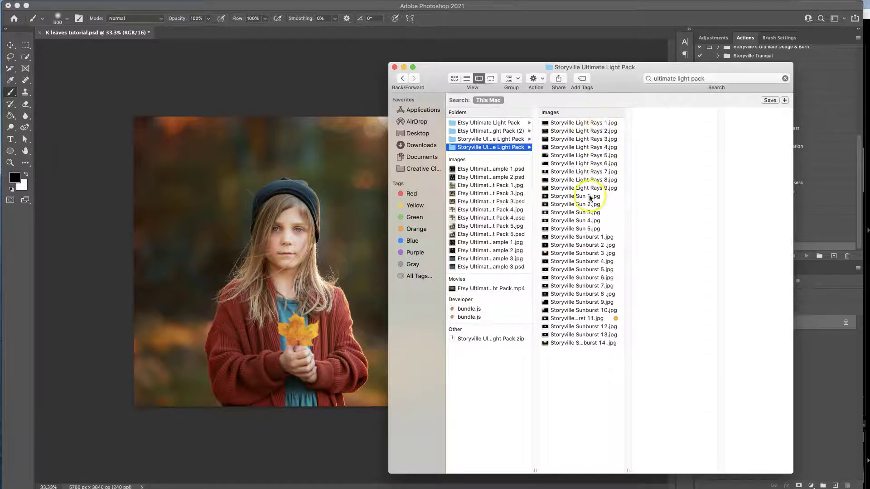
# Drop Storyville Sun 1.jpg onto the portrait, then cancel the placement.
pyautogui.moveTo(591, 198); pyautogui.dragTo(338, 199)
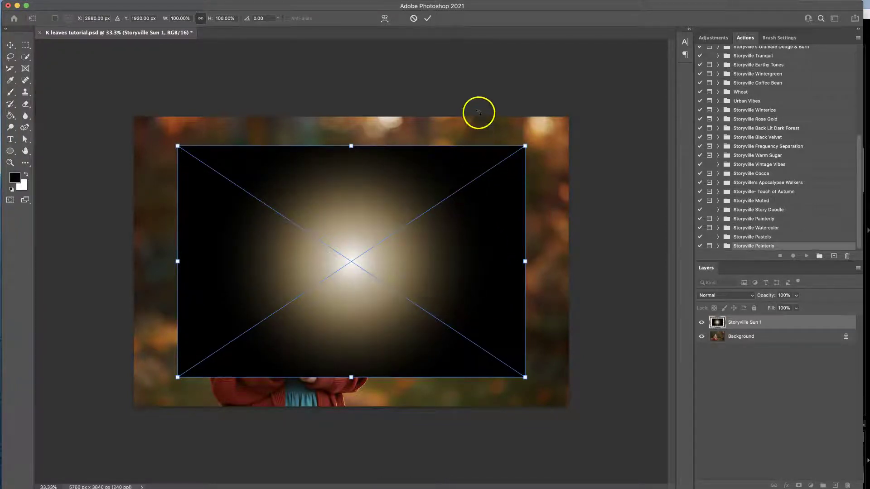
pyautogui.click(413, 18)
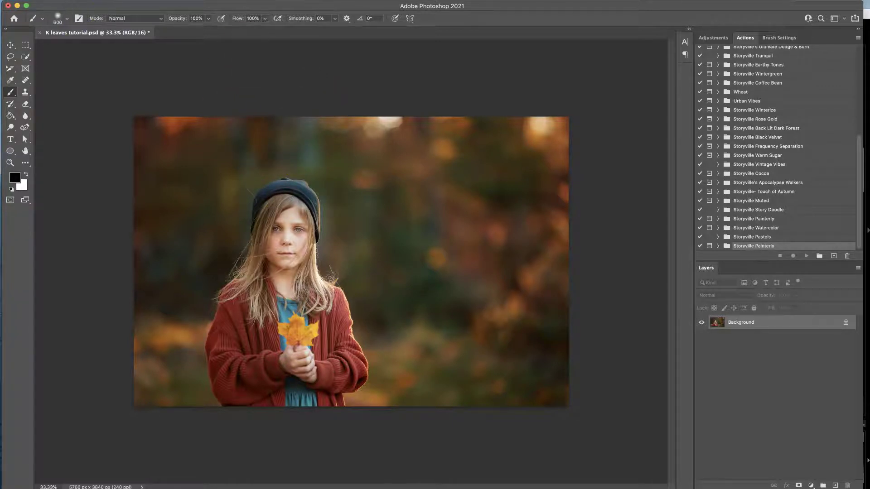
# Open Storyville Sun 2.jpg in Photoshop, found by searching 'storyville sun'.
pyautogui.click(59, 1)
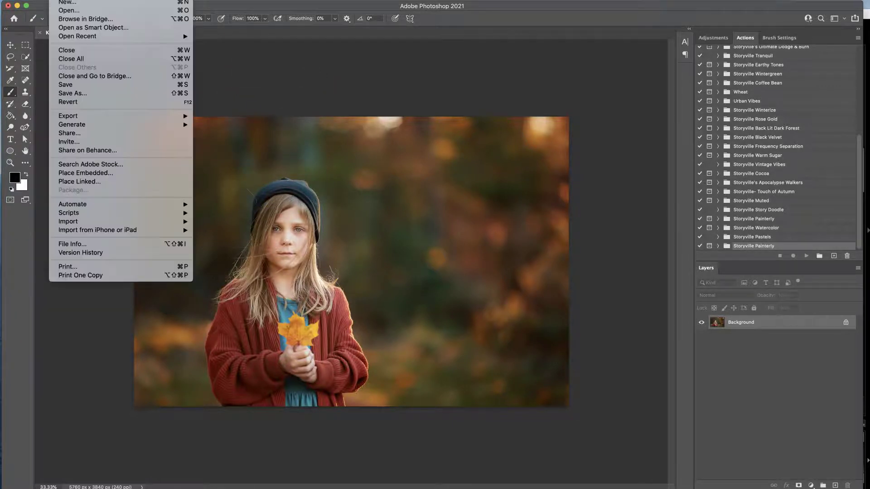
pyautogui.click(67, 10)
pyautogui.click(588, 166)
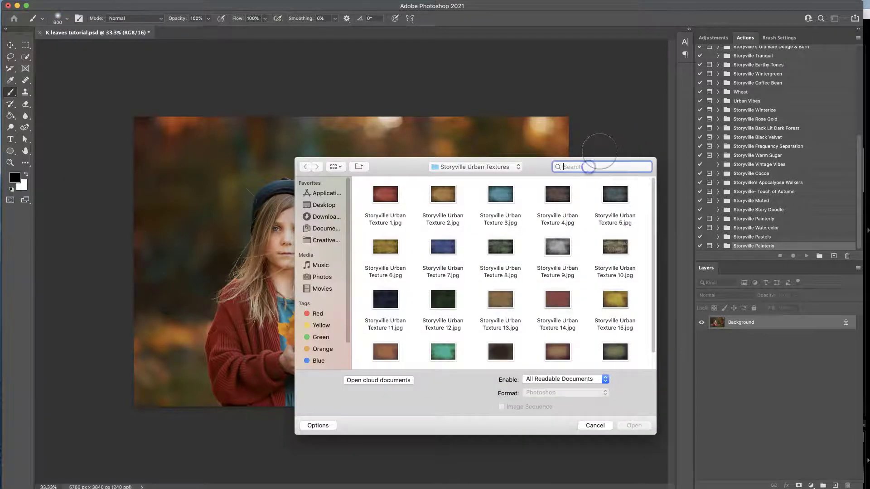
pyautogui.write('story')
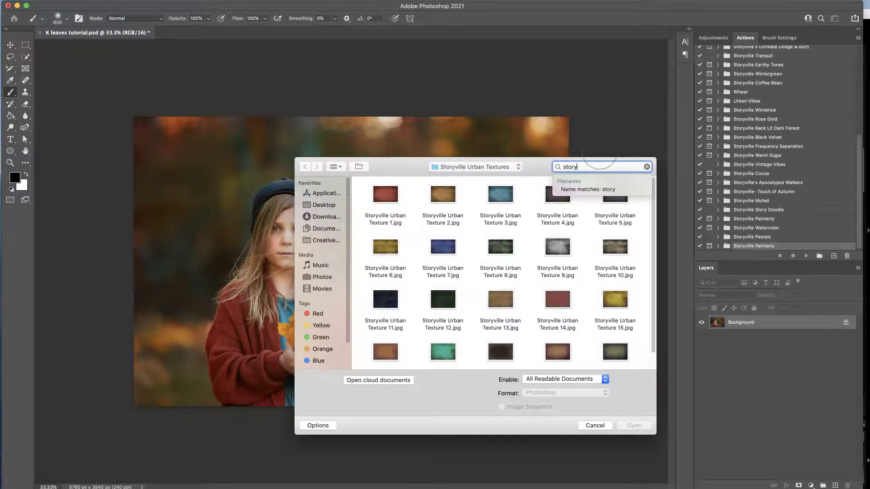
pyautogui.write('ville su')
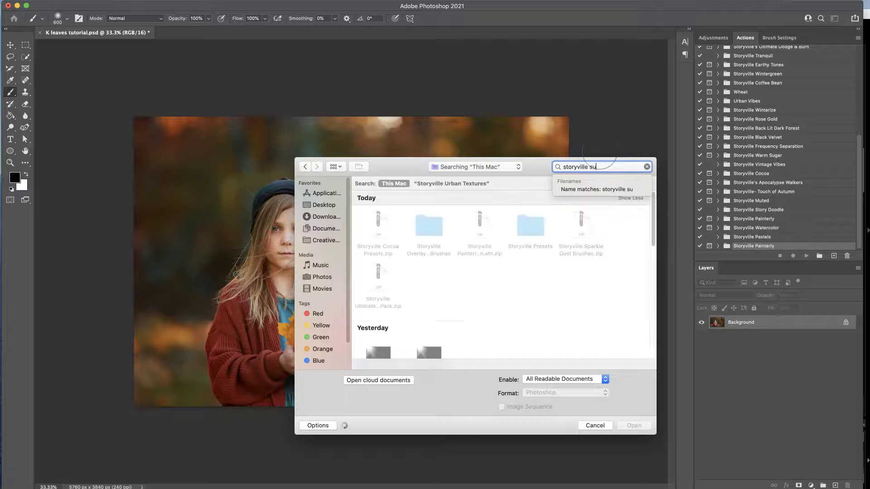
pyautogui.write('n')
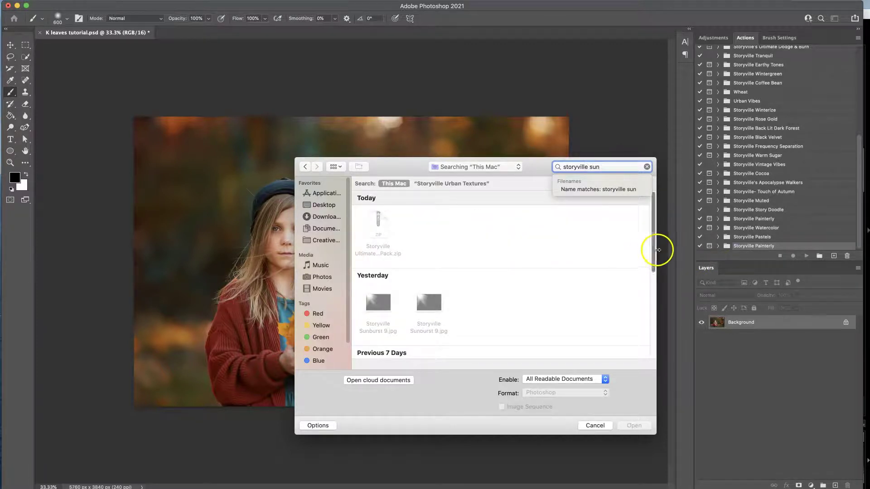
pyautogui.moveTo(658, 250); pyautogui.dragTo(654, 301)
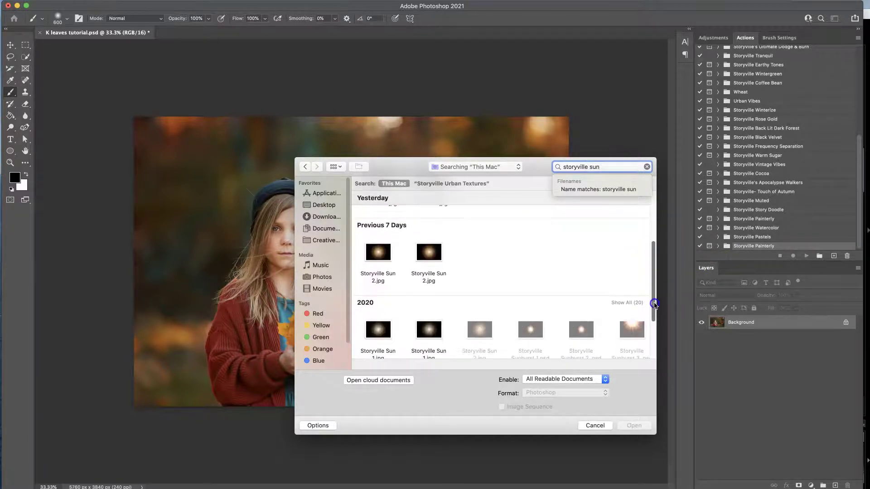
pyautogui.moveTo(382, 255); pyautogui.dragTo(218, 223)
pyautogui.click(387, 252)
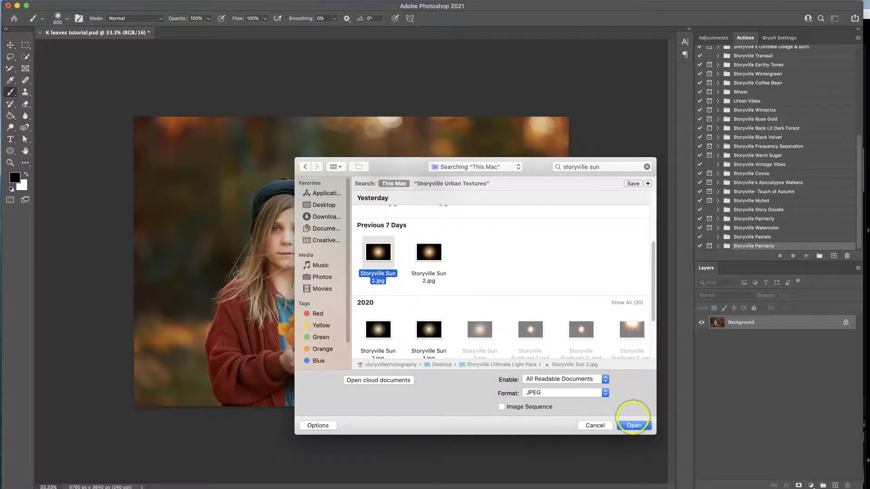
pyautogui.click(634, 425)
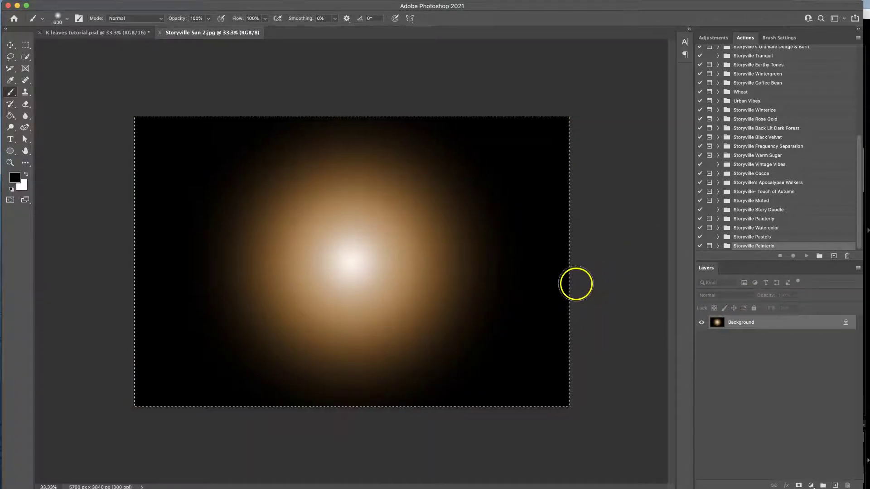
# Paste the sun glow into K leaves tutorial.psd as Layer 1 with Screen blend mode.
pyautogui.click(99, 32)
pyautogui.press('super+v')
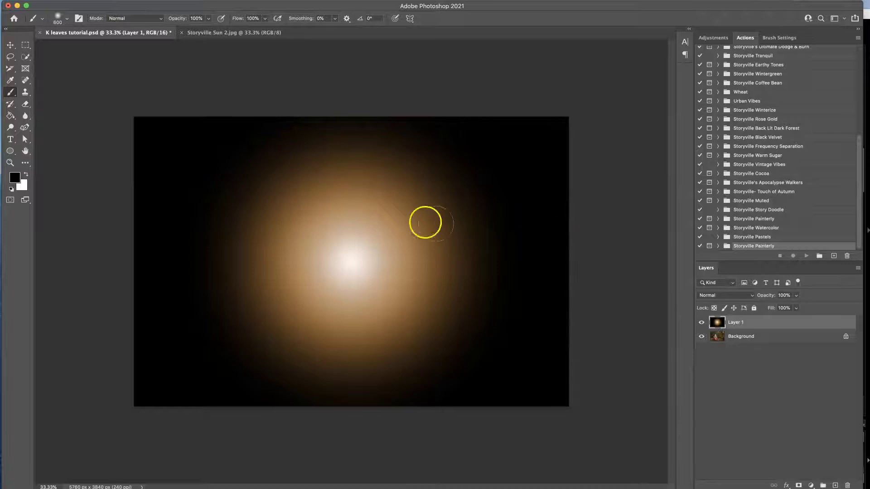
pyautogui.click(717, 295)
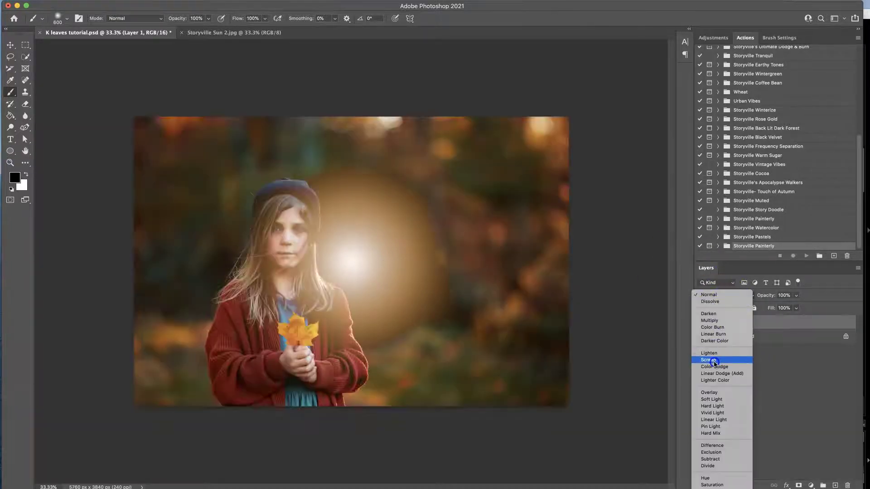
pyautogui.click(714, 360)
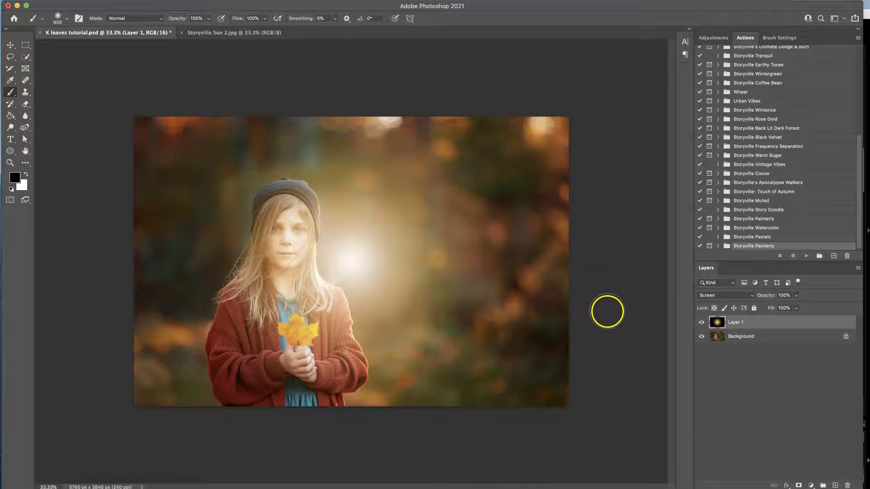
pyautogui.press('super+t')
# Move the sun glow to the top edge and scale it to about 101.22%.
pyautogui.moveTo(429, 319); pyautogui.dragTo(463, 193)
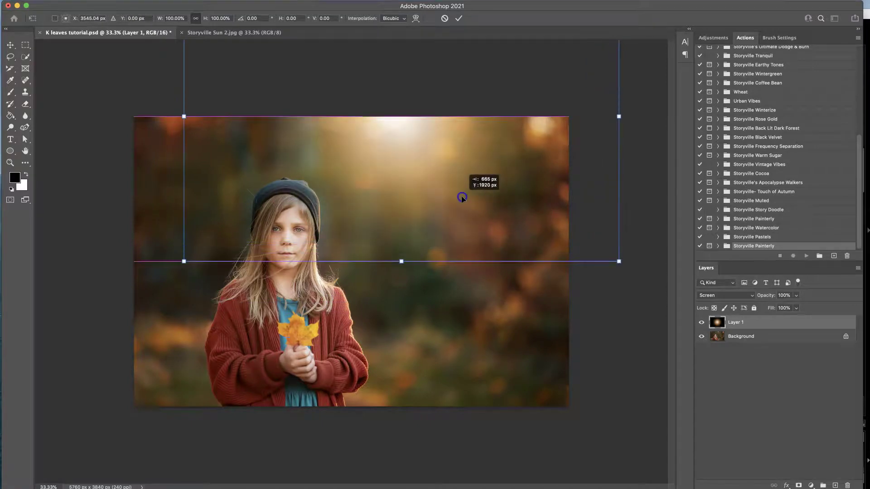
pyautogui.moveTo(615, 258)
pyautogui.mouseDown()
pyautogui.moveTo(523, 184)
pyautogui.moveTo(607, 245)
pyautogui.mouseUp()
pyautogui.moveTo(515, 205); pyautogui.dragTo(514, 200)
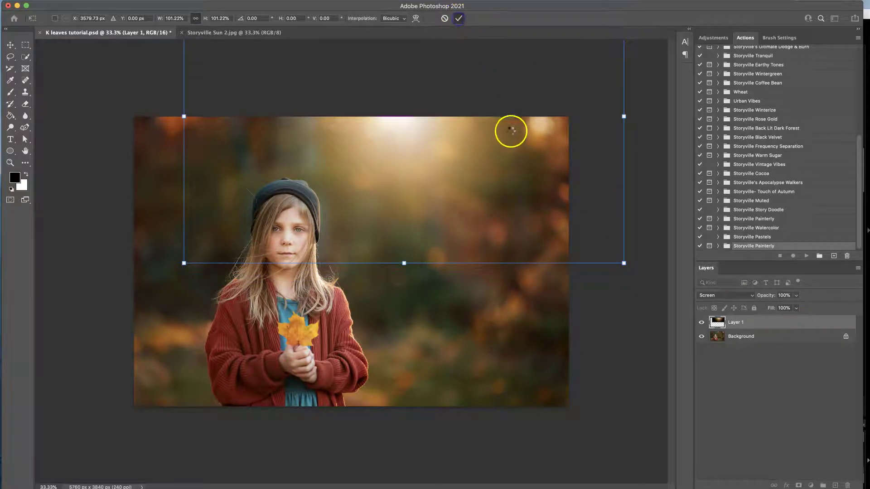
pyautogui.press('Return')
pyautogui.press('b')
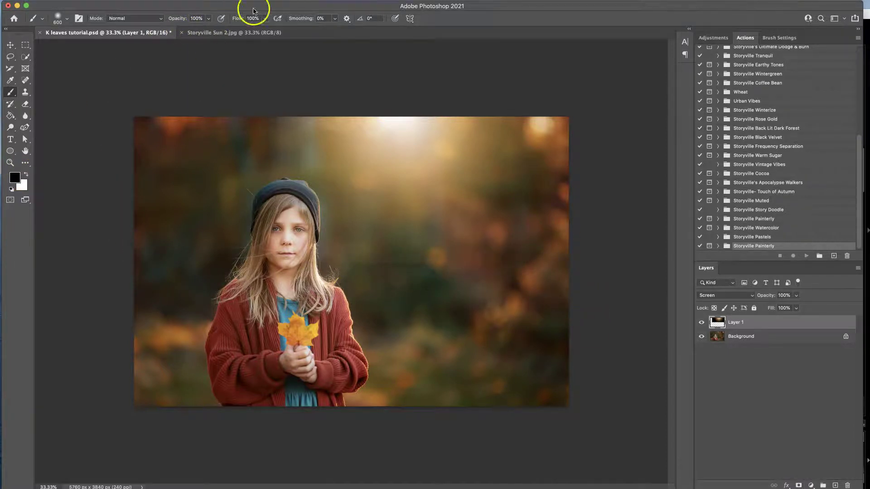
# Apply a Gaussian Blur with a 44.4-pixel radius to the sun glow layer.
pyautogui.click(199, 0)
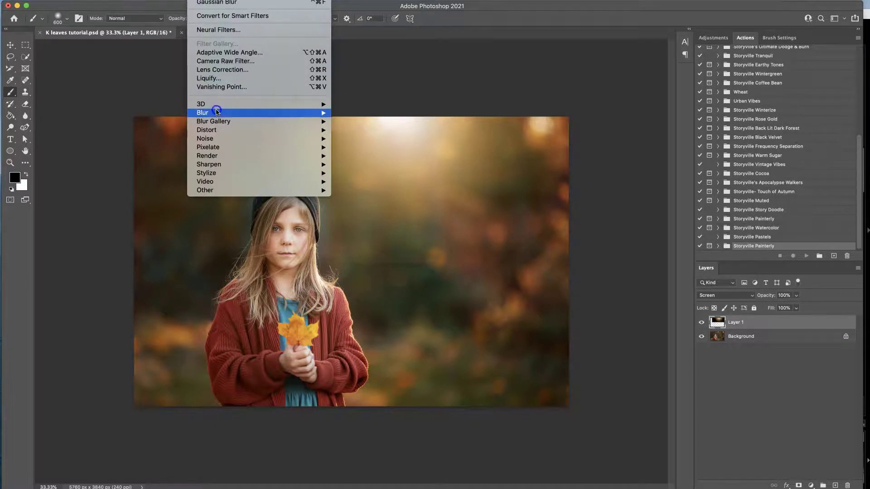
pyautogui.moveTo(218, 113)
pyautogui.click(365, 146)
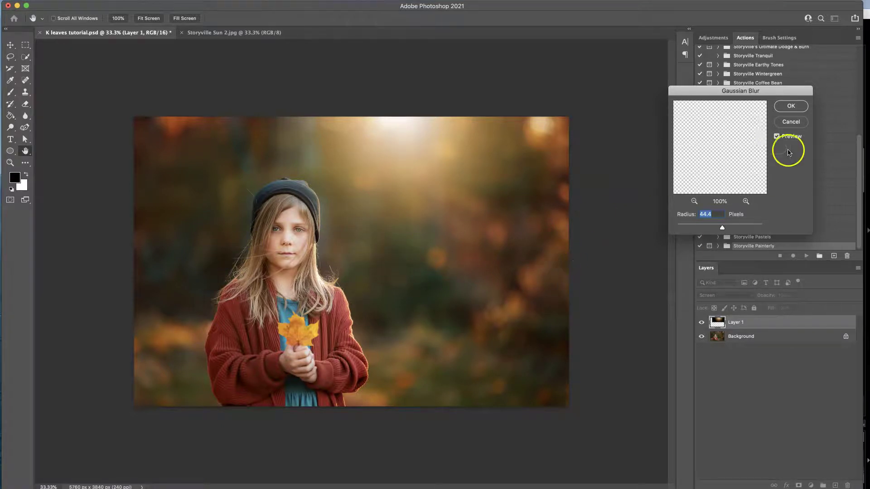
pyautogui.click(791, 105)
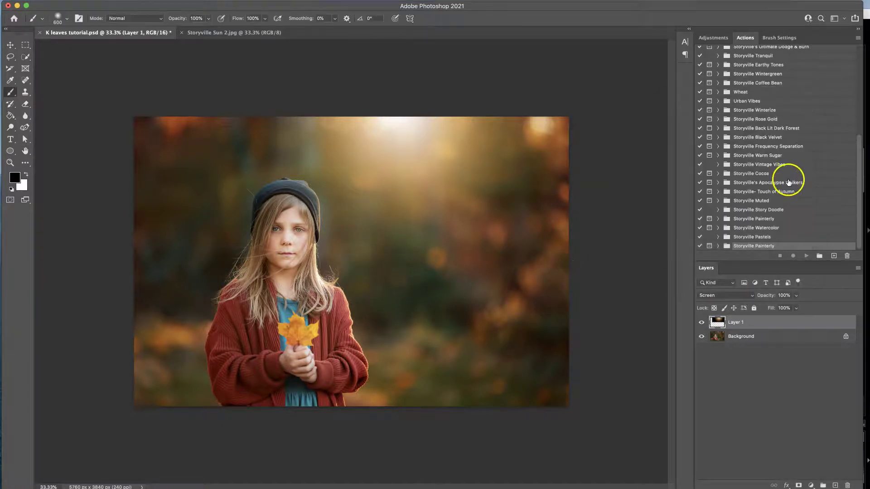
pyautogui.press('b')
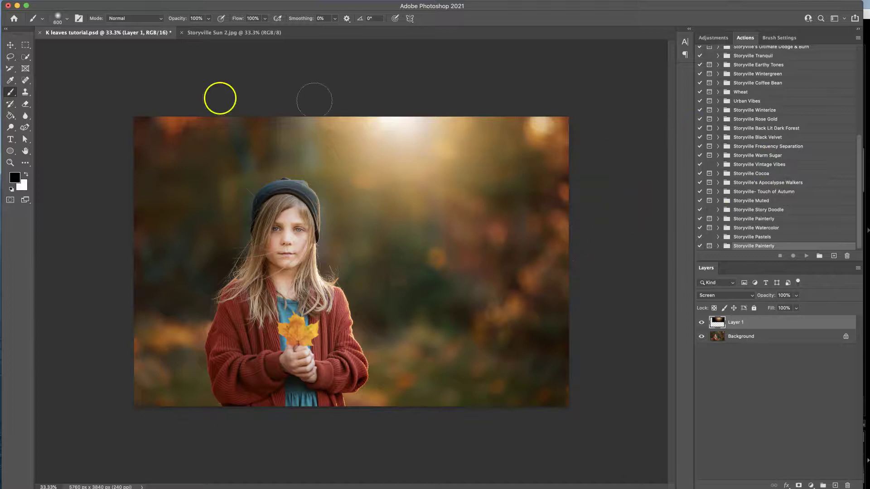
# Search 'urban textures' and open Storyville Urban Texture 3.jpg from the Storyville Urban Textures folder.
pyautogui.click(59, 0)
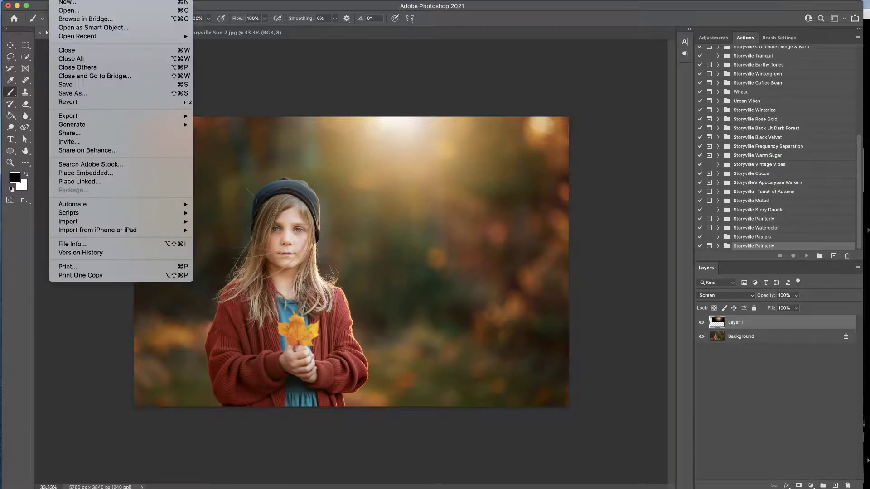
pyautogui.click(60, 11)
pyautogui.click(598, 168)
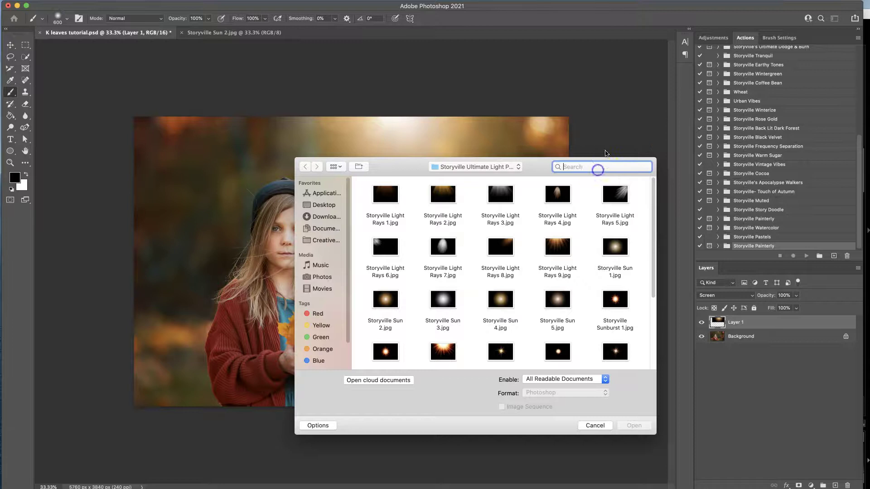
pyautogui.write('urban te')
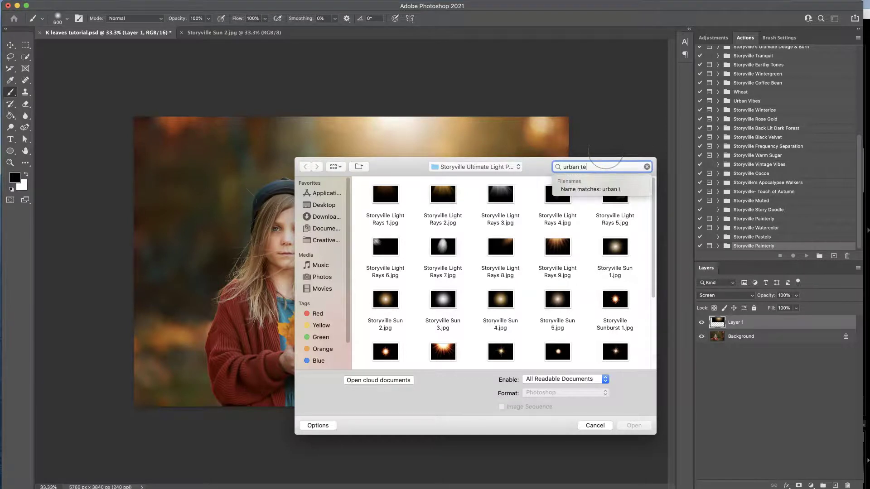
pyautogui.write('xtures')
pyautogui.press('Return')
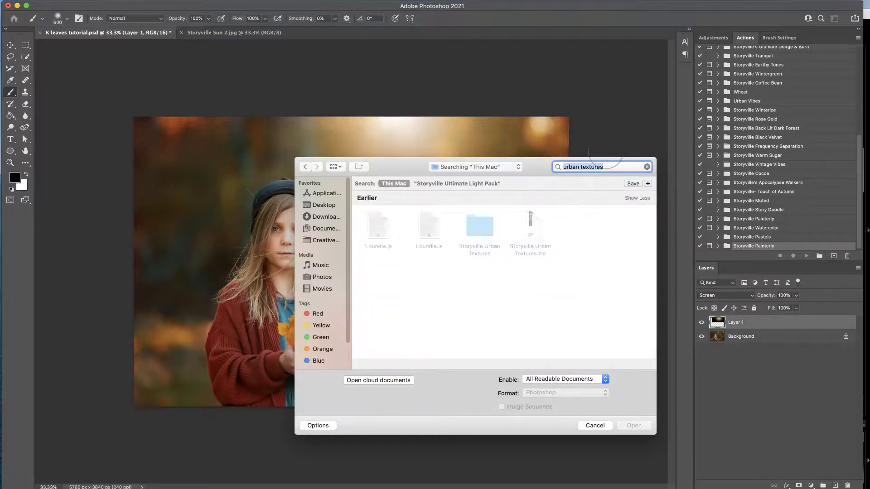
pyautogui.click(474, 229)
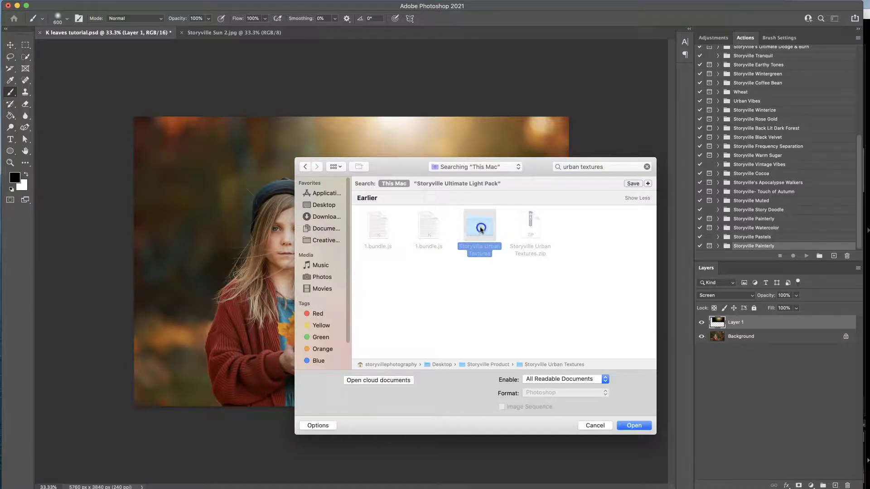
pyautogui.doubleClick(481, 228)
pyautogui.click(501, 200)
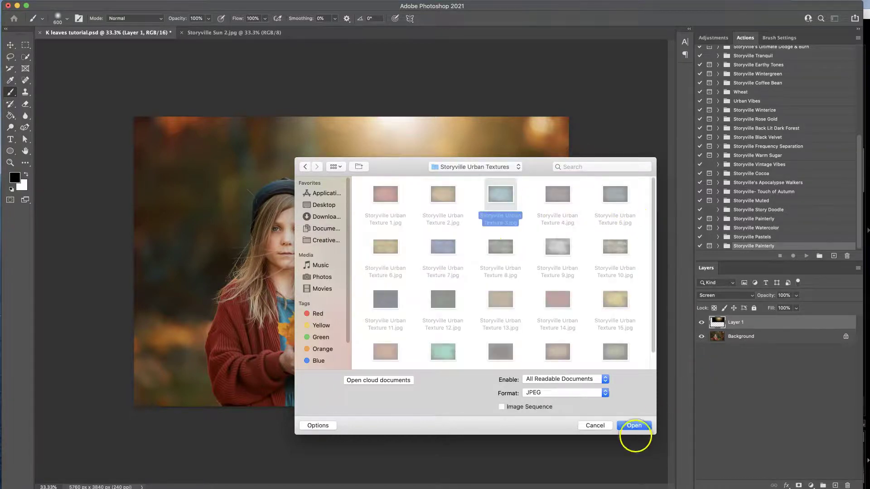
pyautogui.click(632, 425)
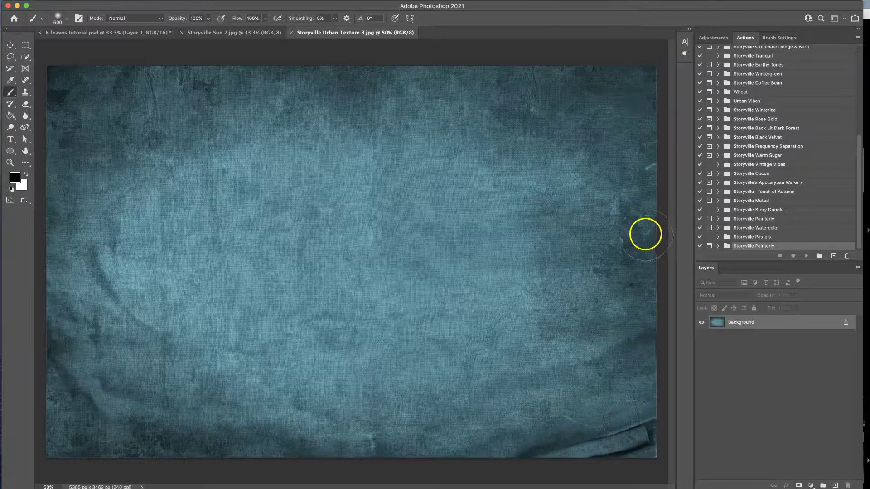
# Copy the whole teal texture into K leaves tutorial.psd as Layer 2 in Soft Light mode.
pyautogui.press('super+a')
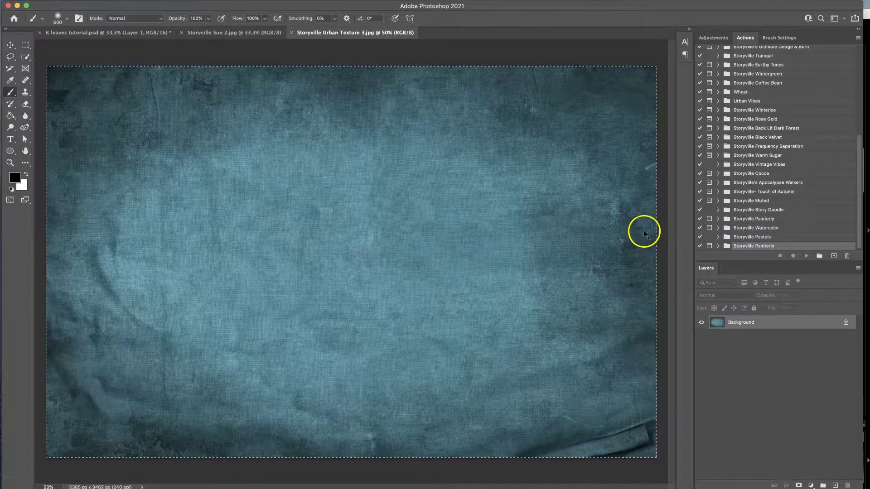
pyautogui.click(121, 33)
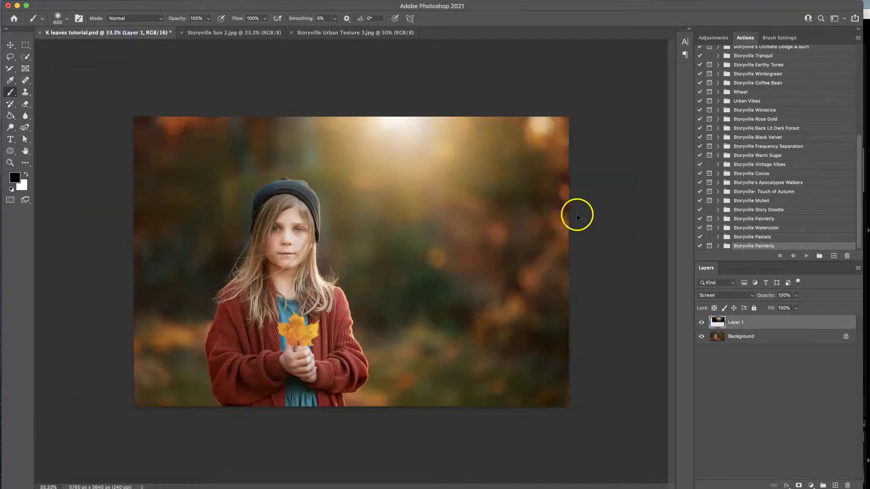
pyautogui.press('super+v')
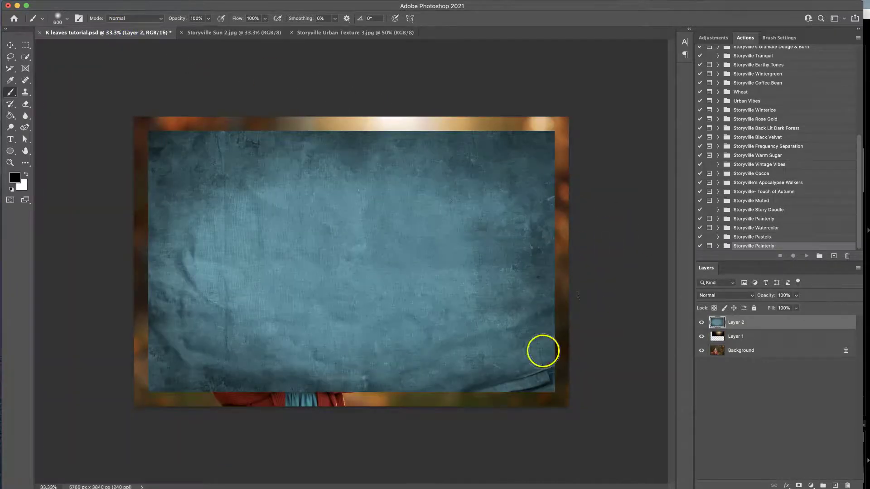
pyautogui.click(711, 299)
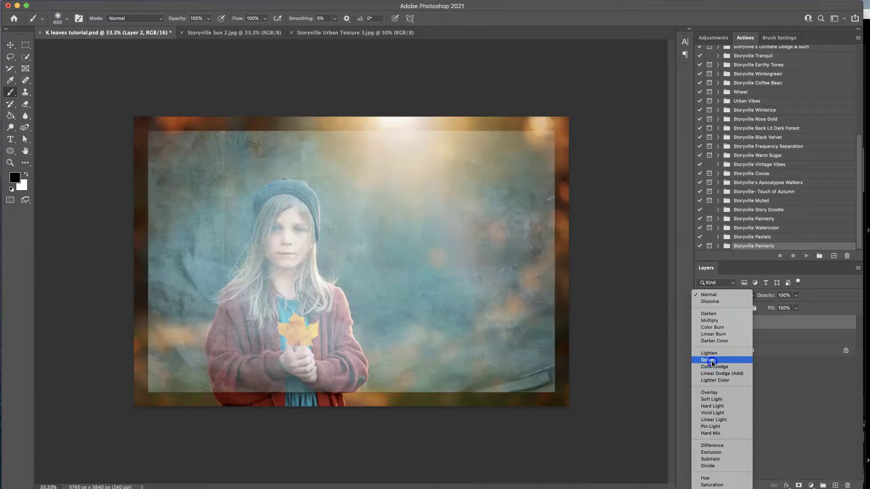
pyautogui.click(722, 400)
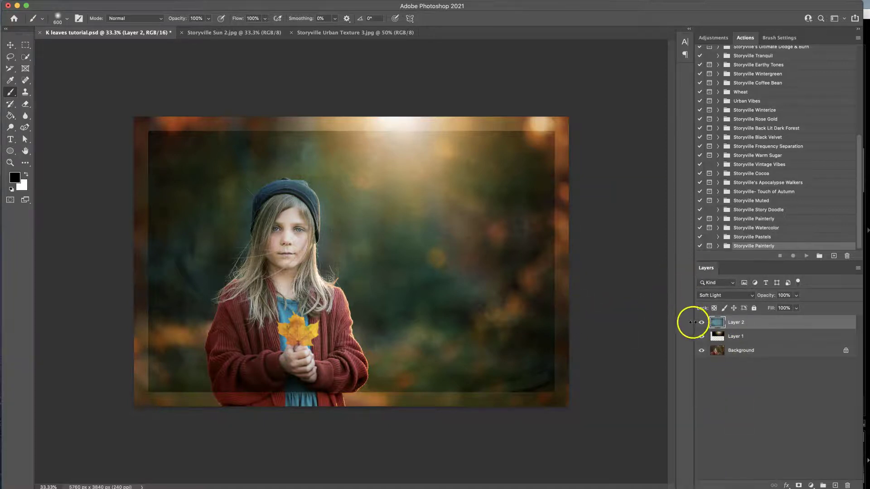
# Scale Layer 2's texture to about 114%, centre it to cover the portrait, and commit.
pyautogui.press('super+t')
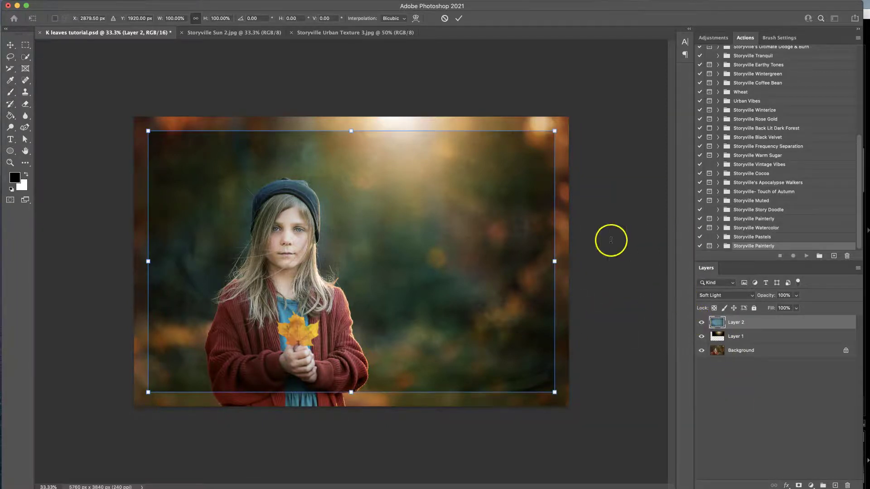
pyautogui.moveTo(562, 259); pyautogui.dragTo(607, 259)
pyautogui.moveTo(541, 214); pyautogui.dragTo(519, 215)
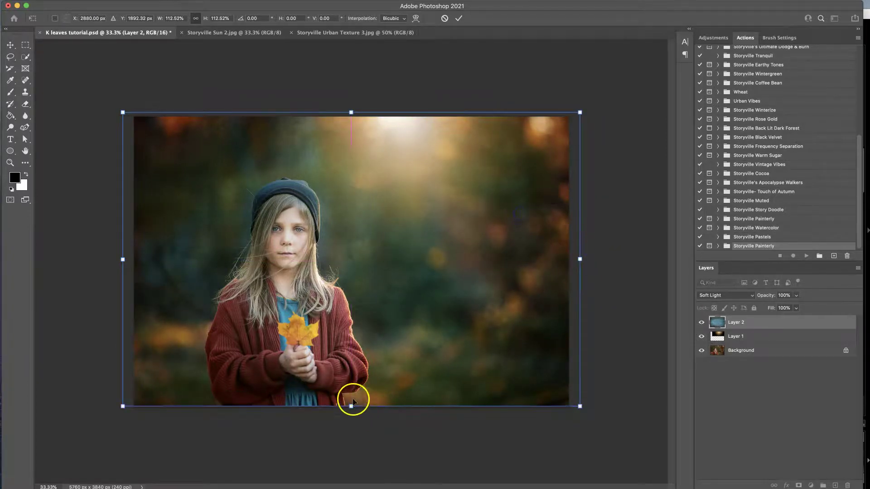
pyautogui.moveTo(352, 401); pyautogui.dragTo(353, 406)
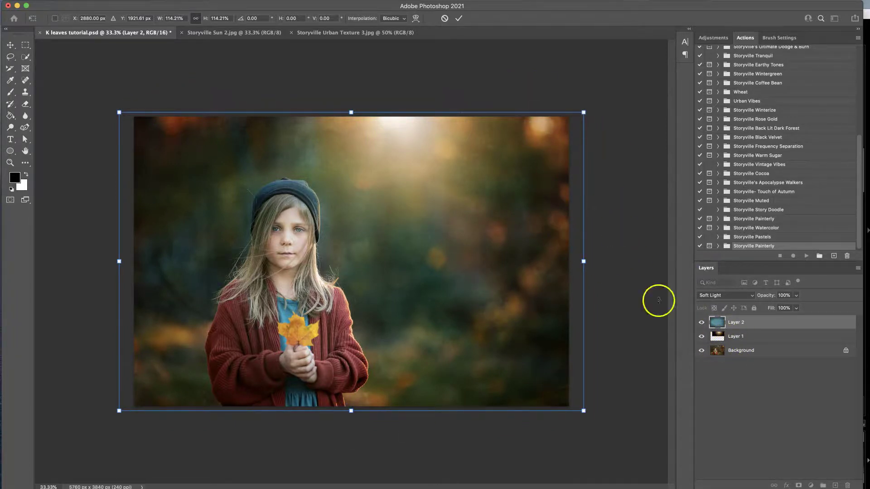
pyautogui.click(459, 18)
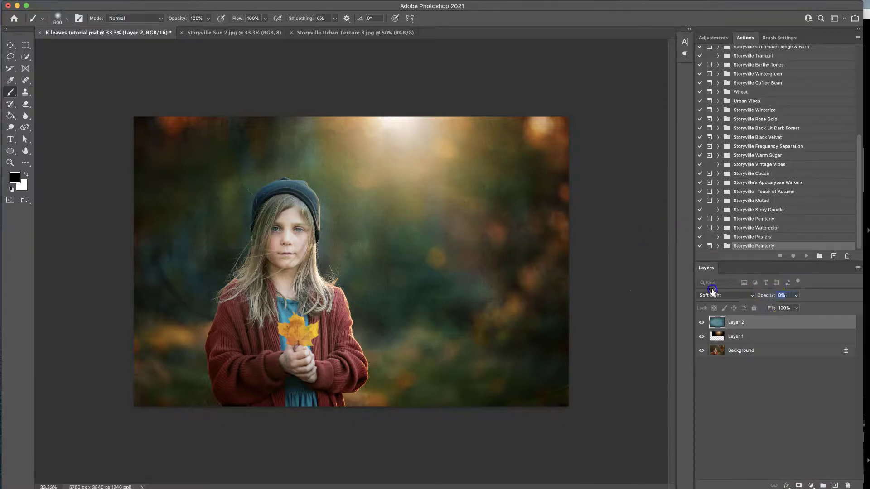
# Restore Layer 2 to 100% opacity and add a layer mask to it.
pyautogui.moveTo(699, 289); pyautogui.dragTo(759, 295)
pyautogui.click(713, 335)
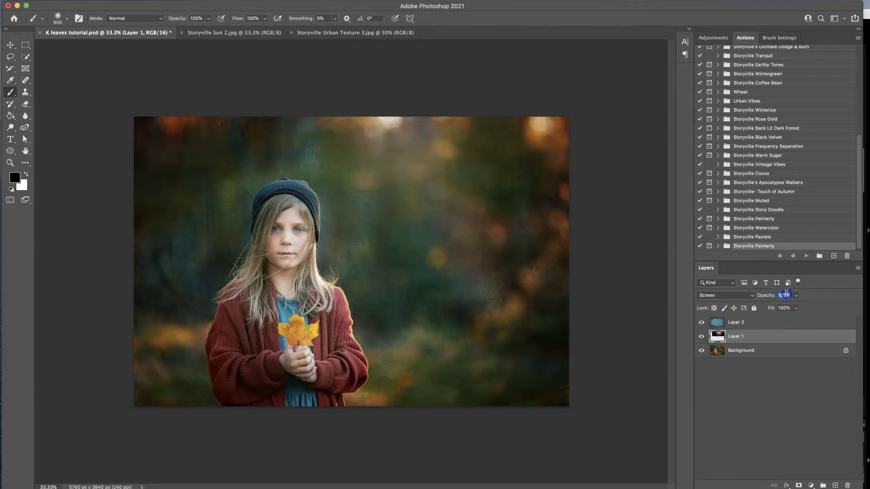
pyautogui.click(716, 321)
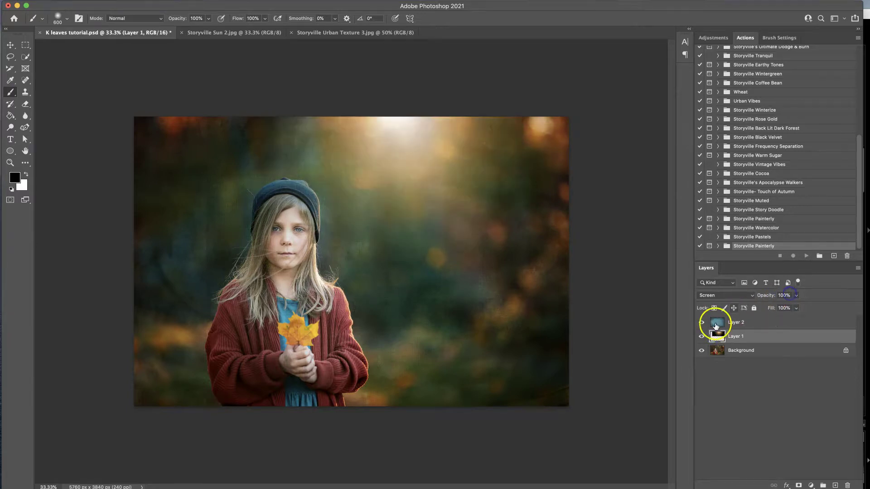
pyautogui.click(798, 485)
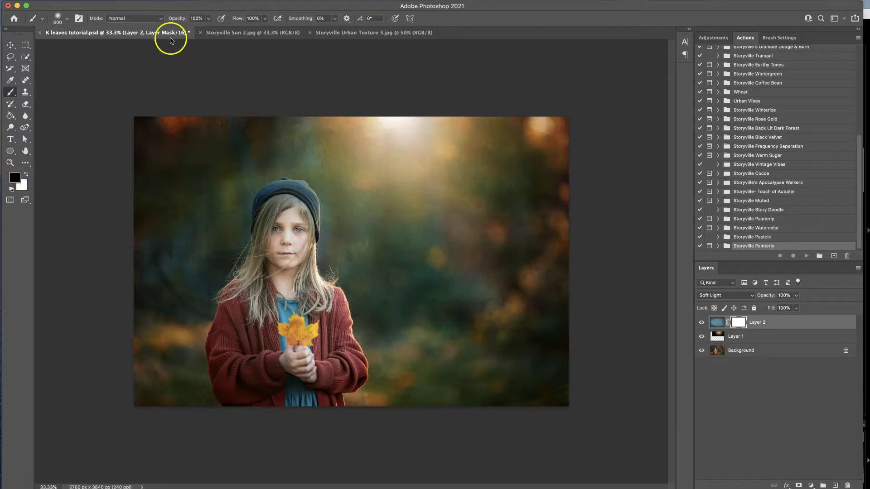
# Paint black on the mask at 97% brush opacity over the girl's face, hands and leaf.
pyautogui.moveTo(182, 20); pyautogui.dragTo(183, 20)
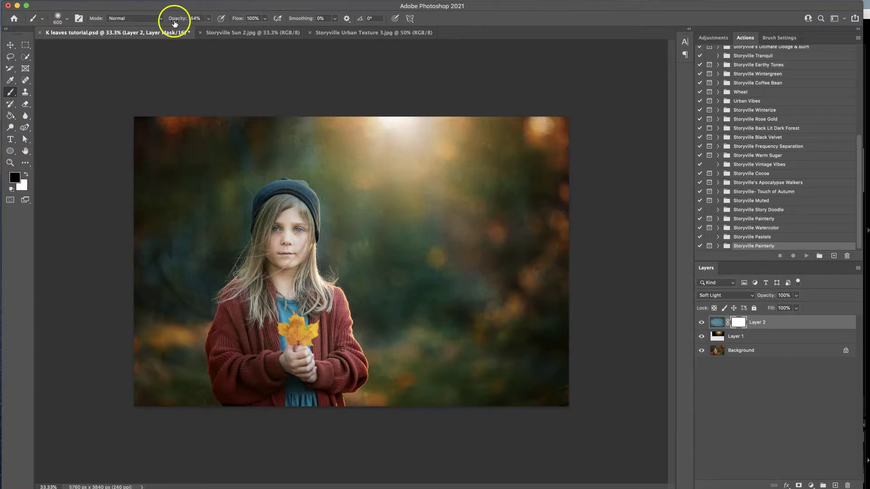
pyautogui.moveTo(209, 15); pyautogui.dragTo(291, 29)
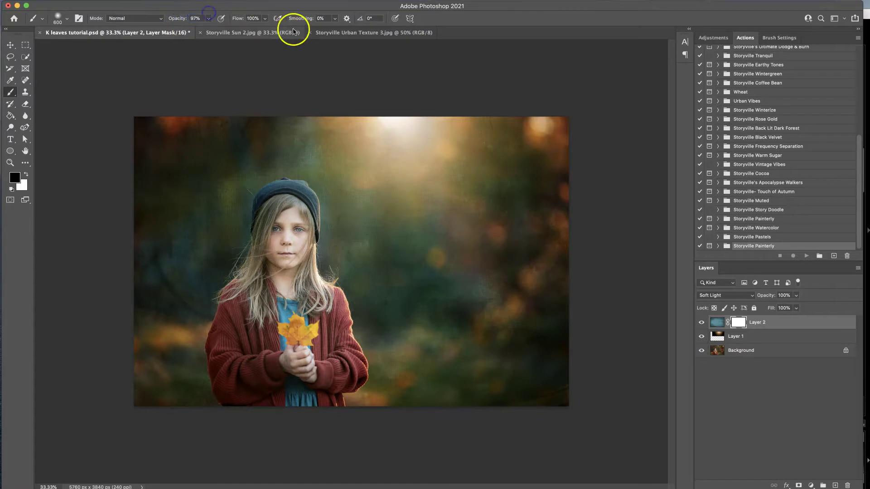
pyautogui.click(286, 222)
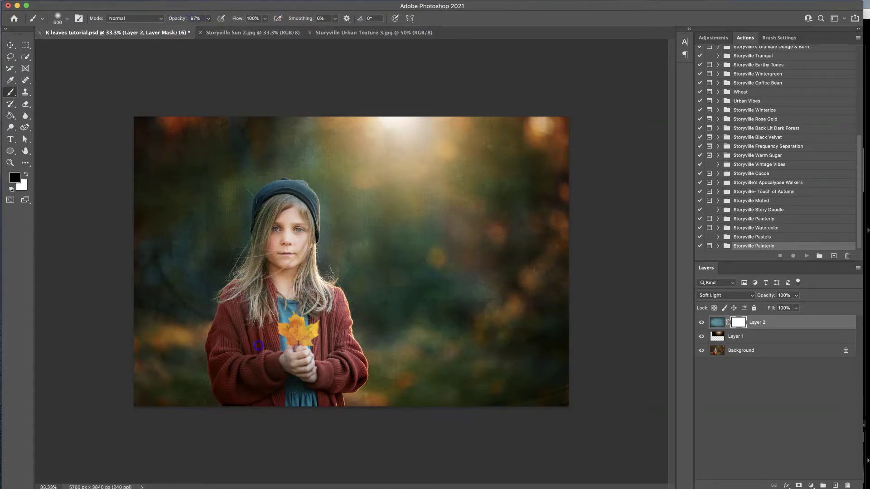
pyautogui.moveTo(329, 358)
pyautogui.mouseDown()
pyautogui.moveTo(294, 308)
pyautogui.moveTo(280, 230)
pyautogui.moveTo(297, 216)
pyautogui.mouseUp()
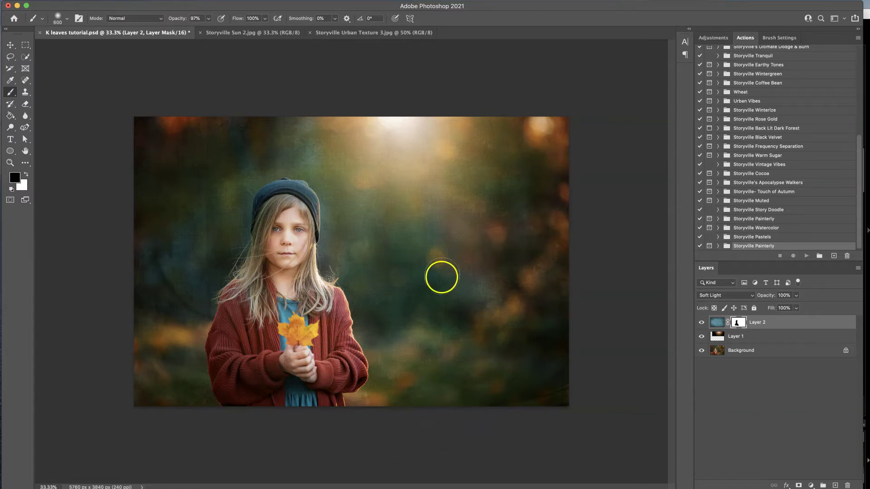